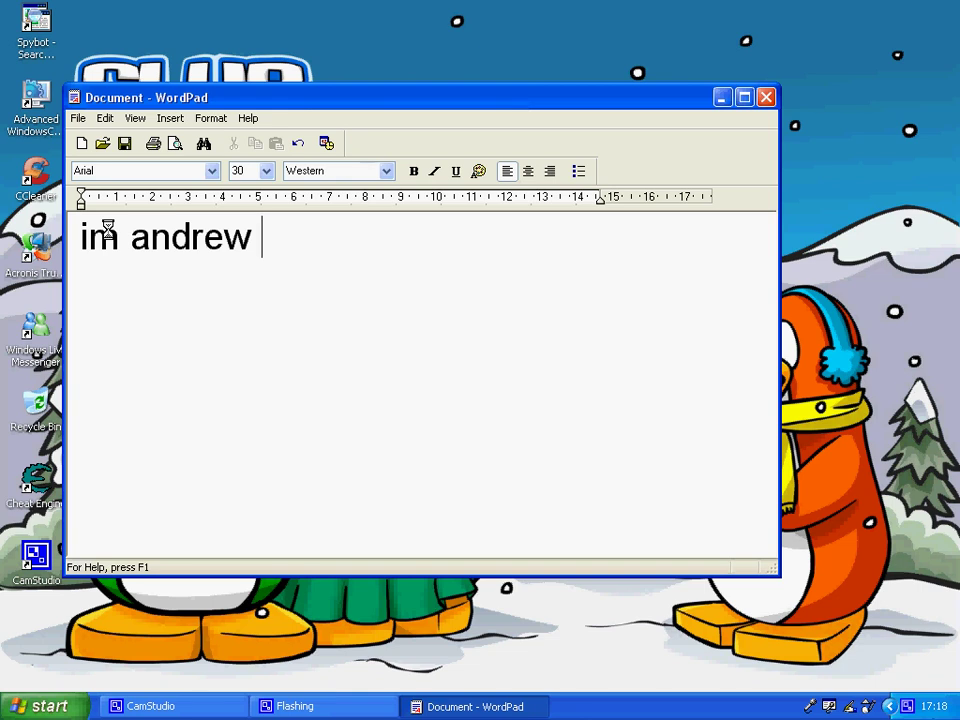
Delete the introduction text from the document.
key("BackSpace")
key("BackSpace")
key("BackSpace")
key("BackSpace")
key("BackSpace")
key("BackSpace")
key("BackSpace")
key("BackSpace")
key("BackSpace")
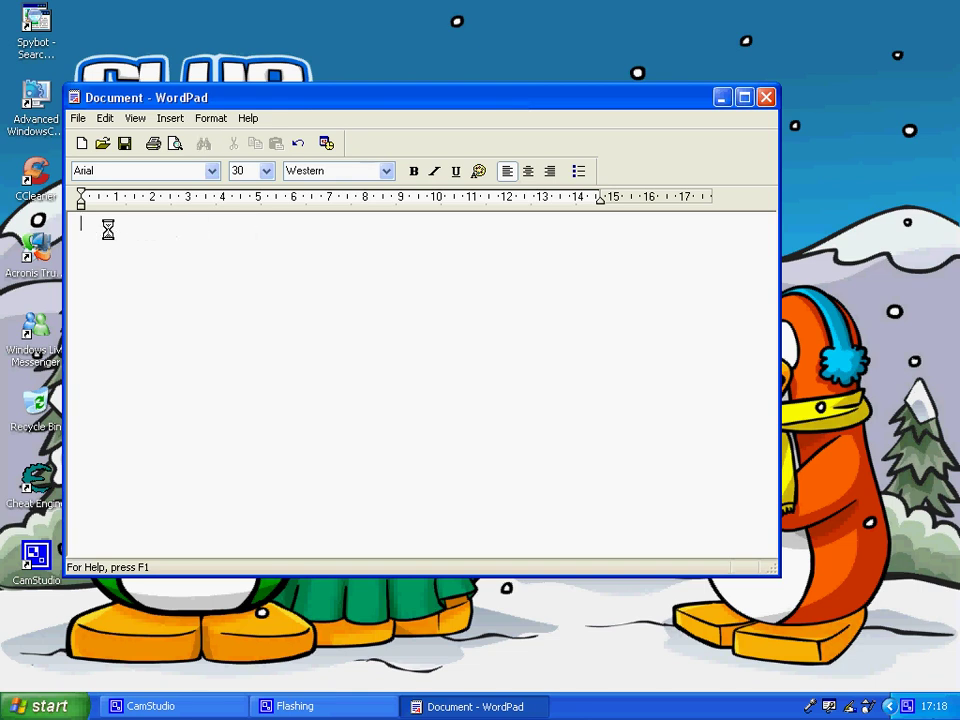
Write "im going to show u a runescape stat and item editor" in the empty document.
type("im goint")
key("BackSpace")
key("BackSpace")
type("g to ds")
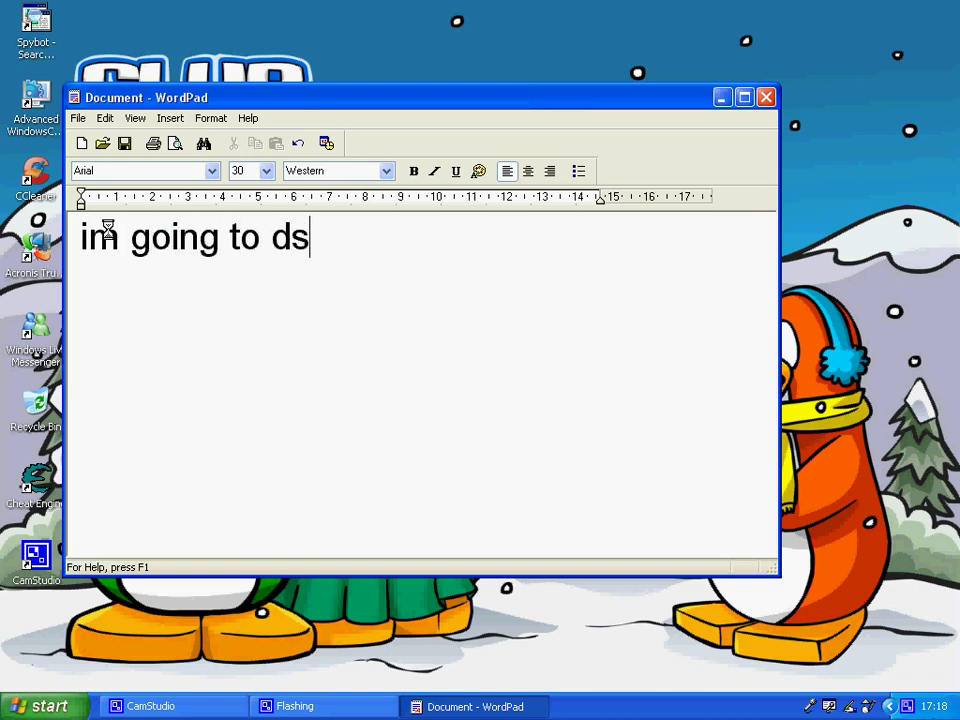
key("BackSpace")
key("BackSpace")
type("shwo")
key("BackSpace")
key("BackSpace")
key("BackSpace")
key("BackSpace")
type("ho")
key("BackSpace")
type("w u a runescape stat e")
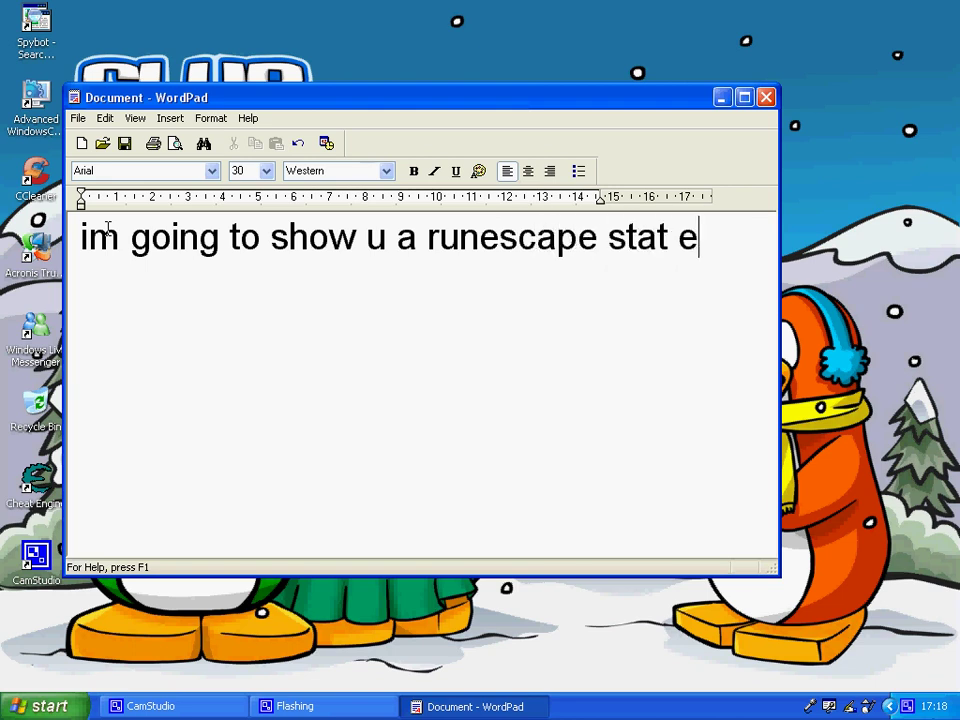
key("BackSpace")
type("a")
type("nd")
type(" ite")
key("BackSpace")
type("item editor")
Replace the whole document text with "it called runescape trainer".
key("ctrl+a")
key("BackSpace")
type("it called ")
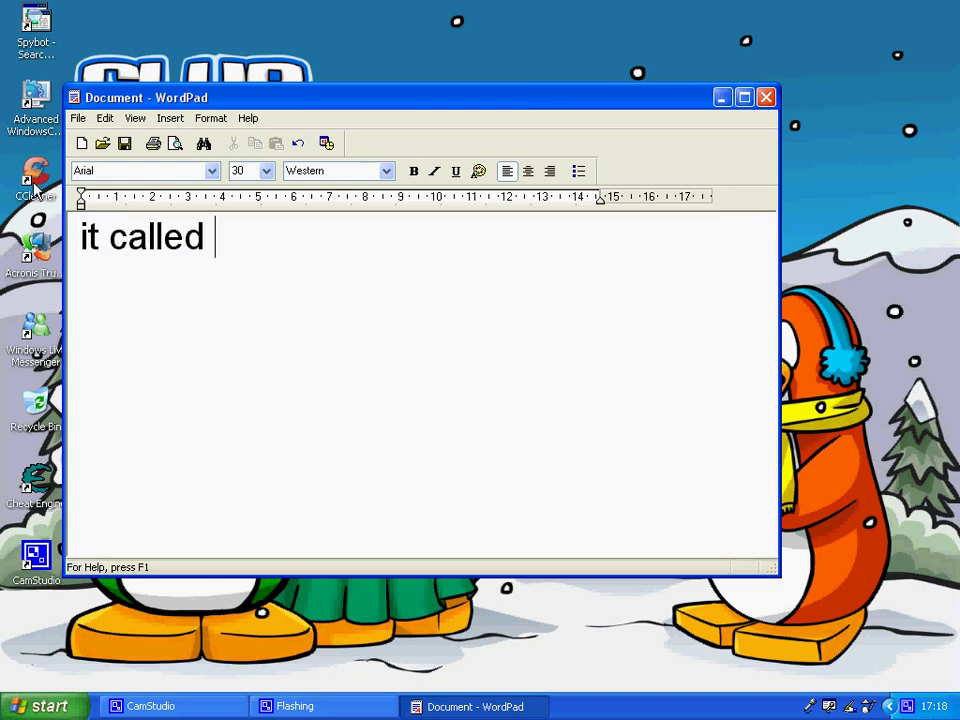
type("runescape trainer")
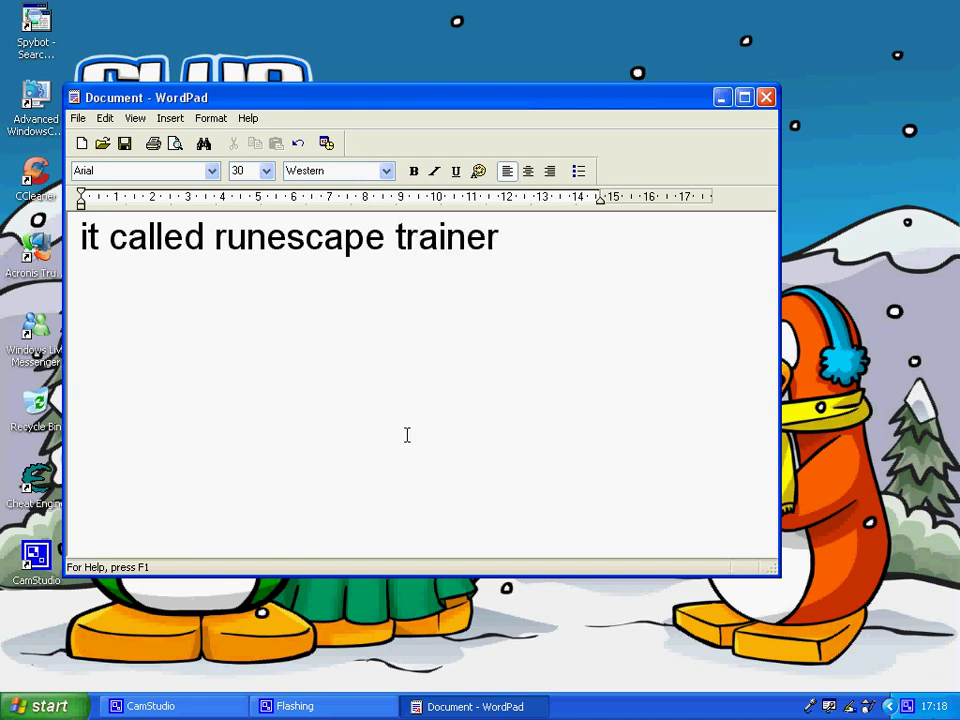
Clear all the text in the document and minimize the WordPad window.
key("ctrl+a")
key("Delete")
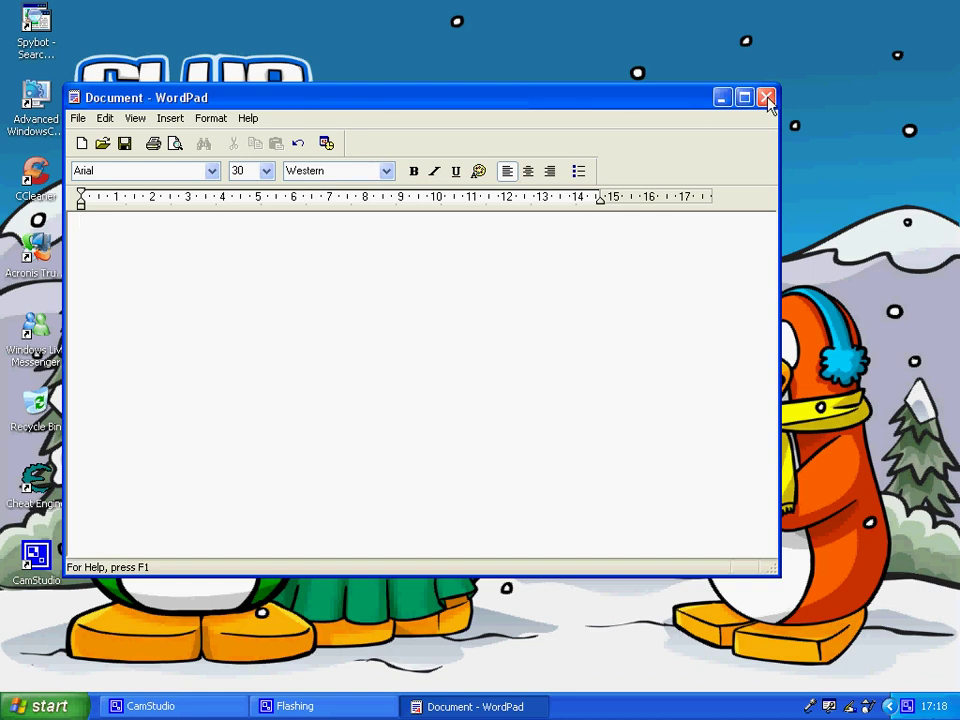
left_click(721, 98)
left_click(390, 203)
Browse from My Computer into the second personal documents folder and open its My Received Files folder.
left_click(45, 706)
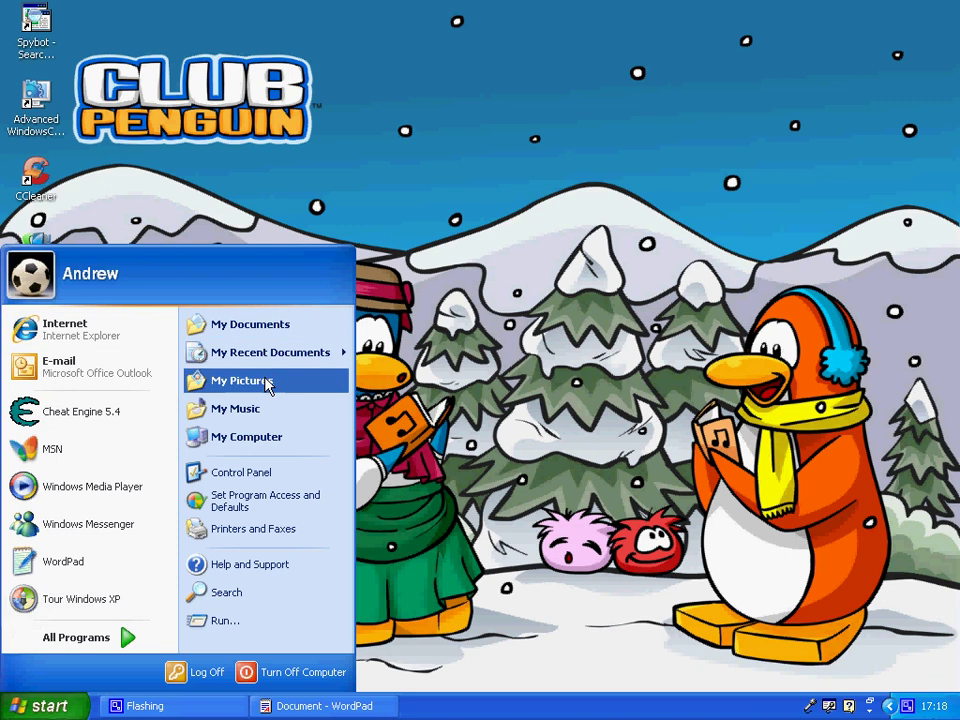
left_click(268, 437)
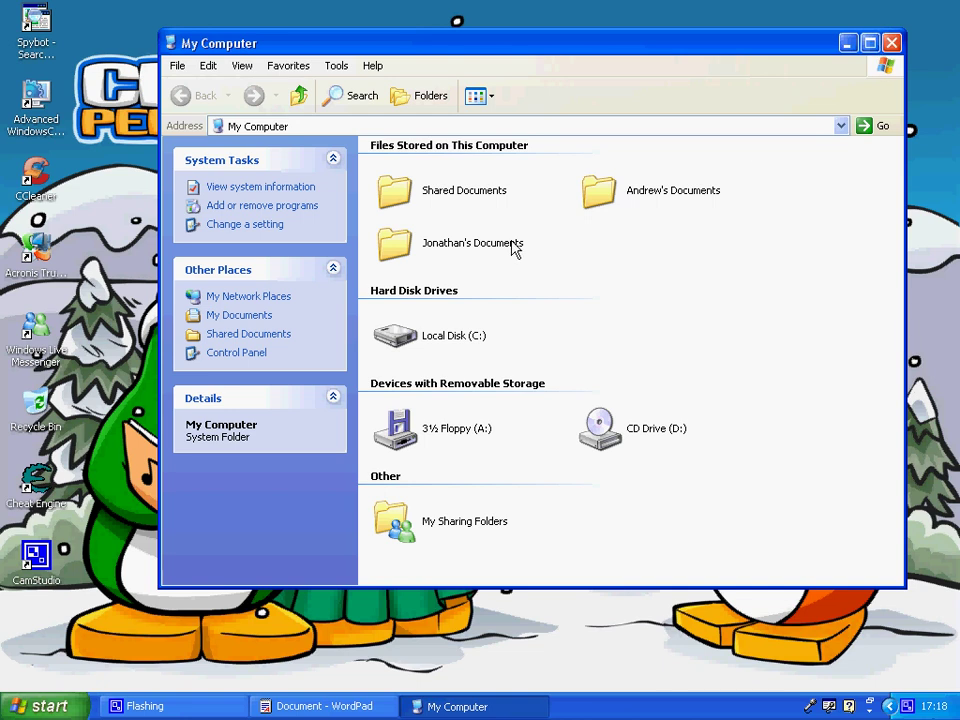
double_click(455, 255)
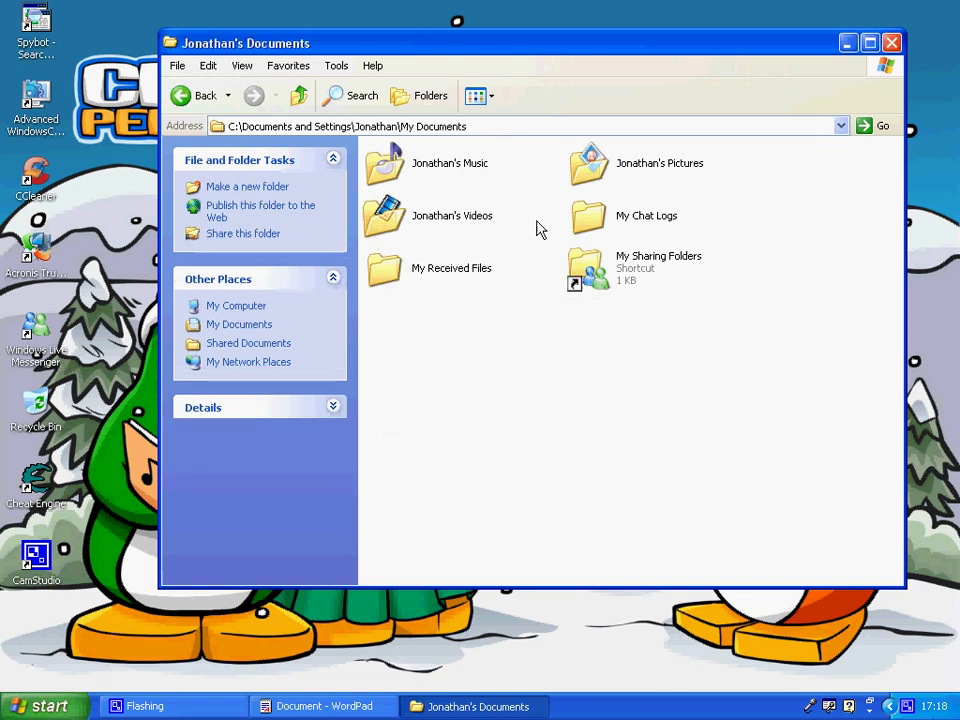
double_click(467, 280)
Open the 1_RSTrainer archive and run RSTrainer.exe from it, with the file browser window closed.
left_click(425, 175)
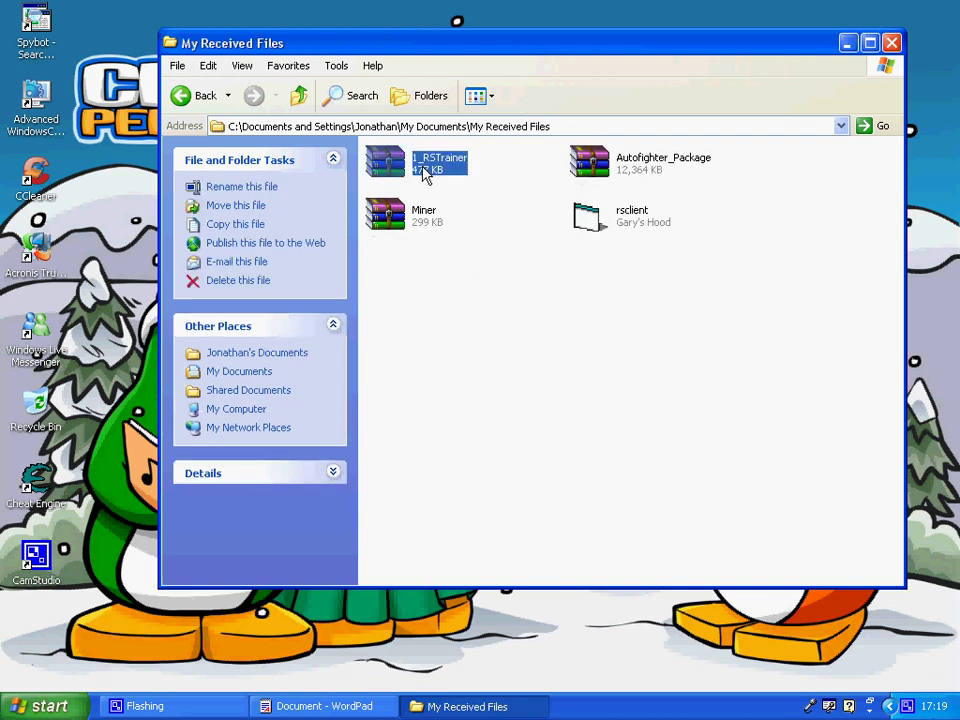
left_click(891, 43)
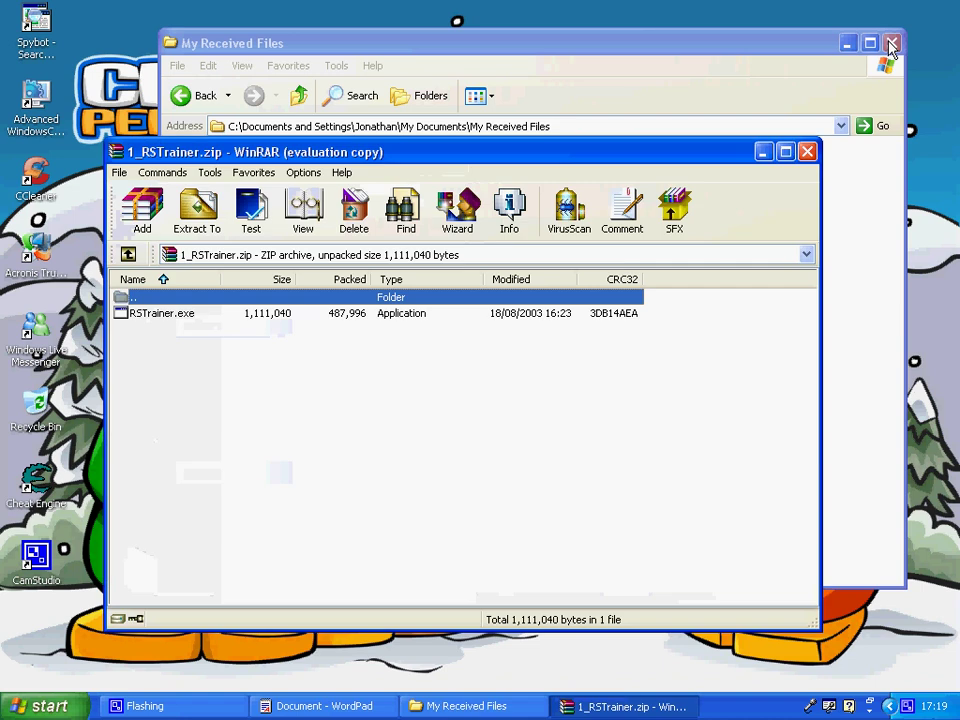
left_click(891, 43)
left_click(347, 318)
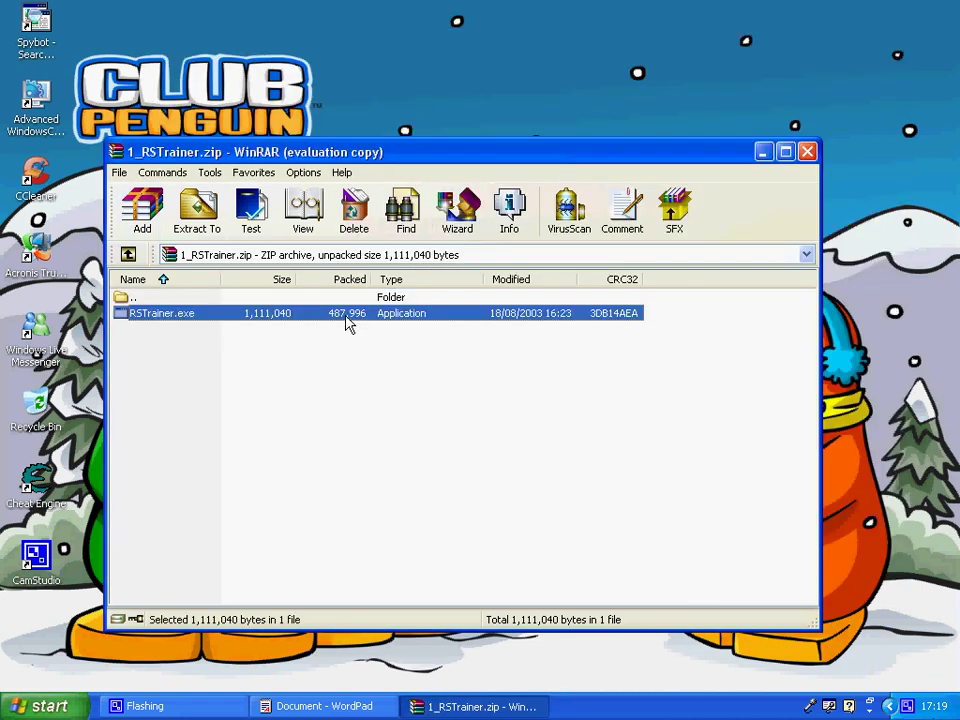
double_click(343, 312)
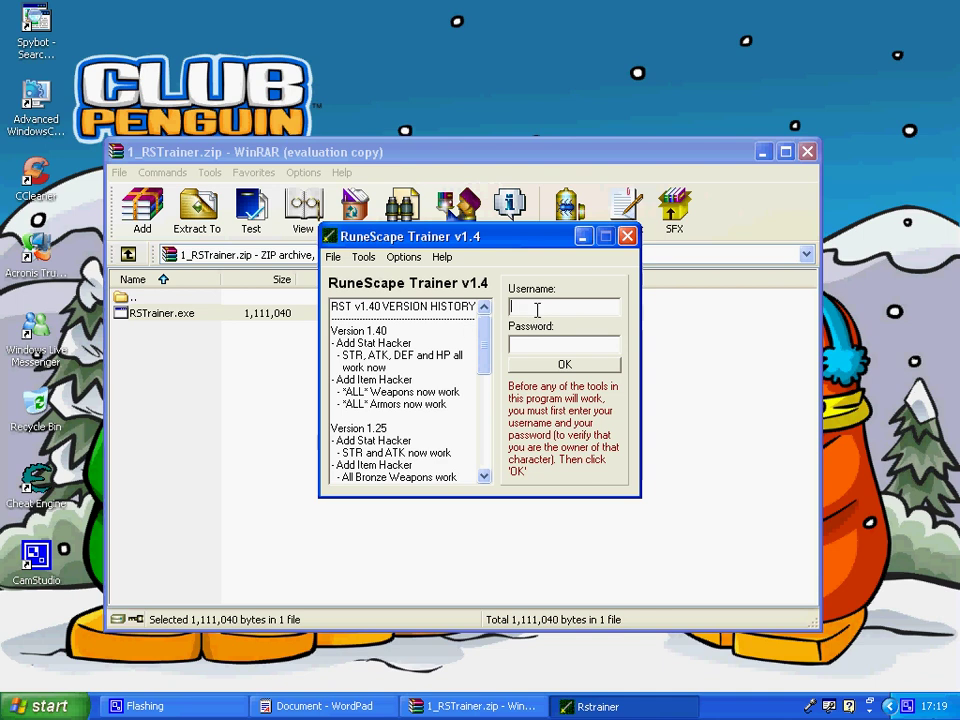
Switch to WordPad and write "i have already done it so im not going to put my user and pass u have to".
left_click(325, 706)
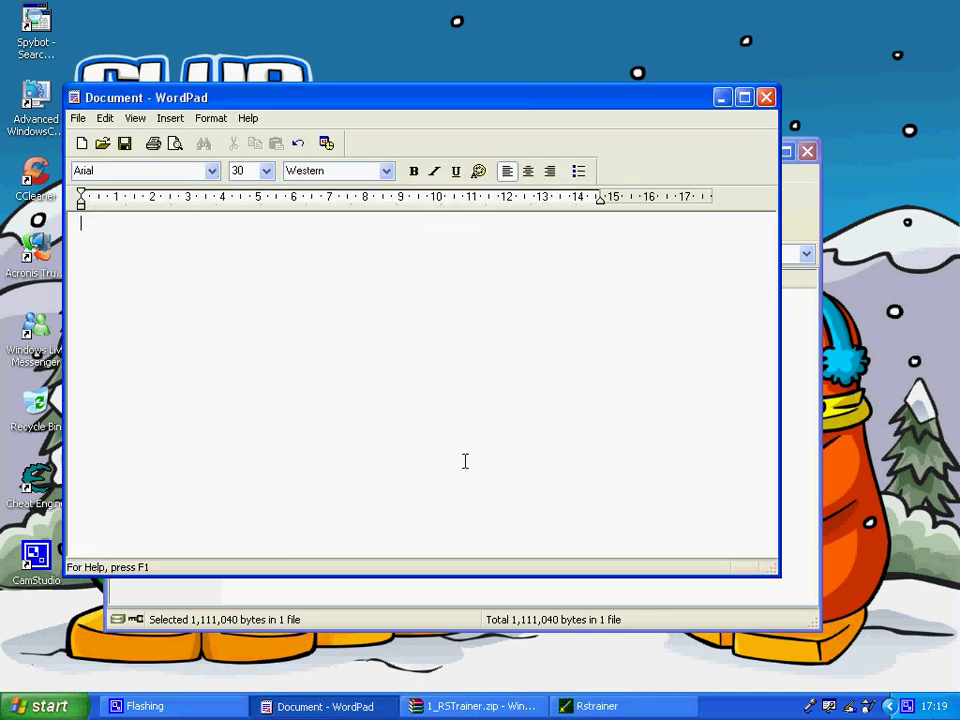
type("i have")
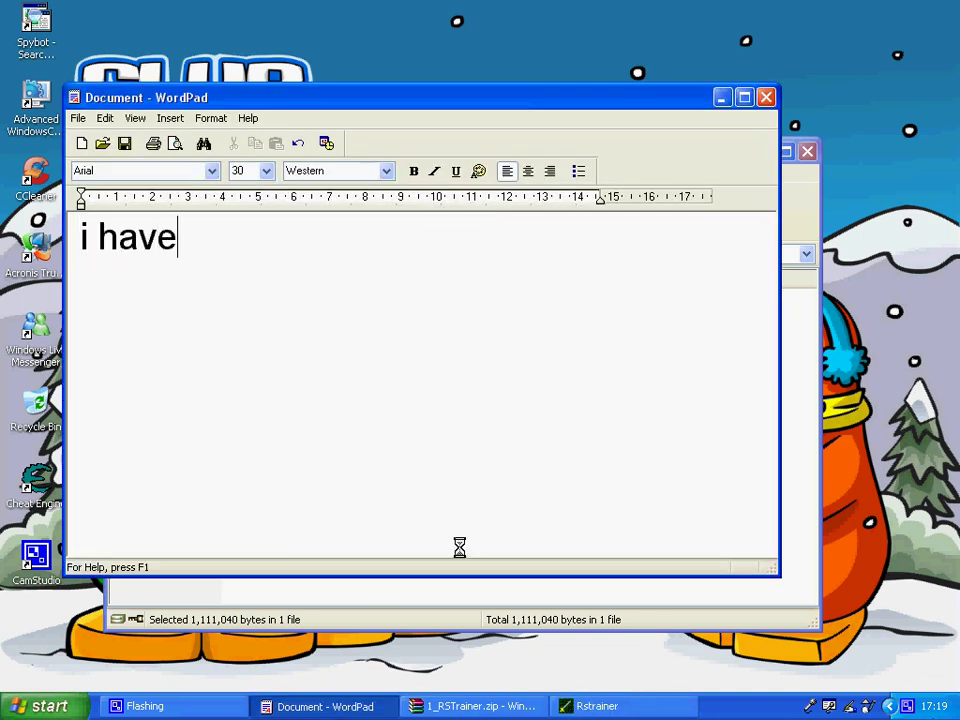
type(" already dont")
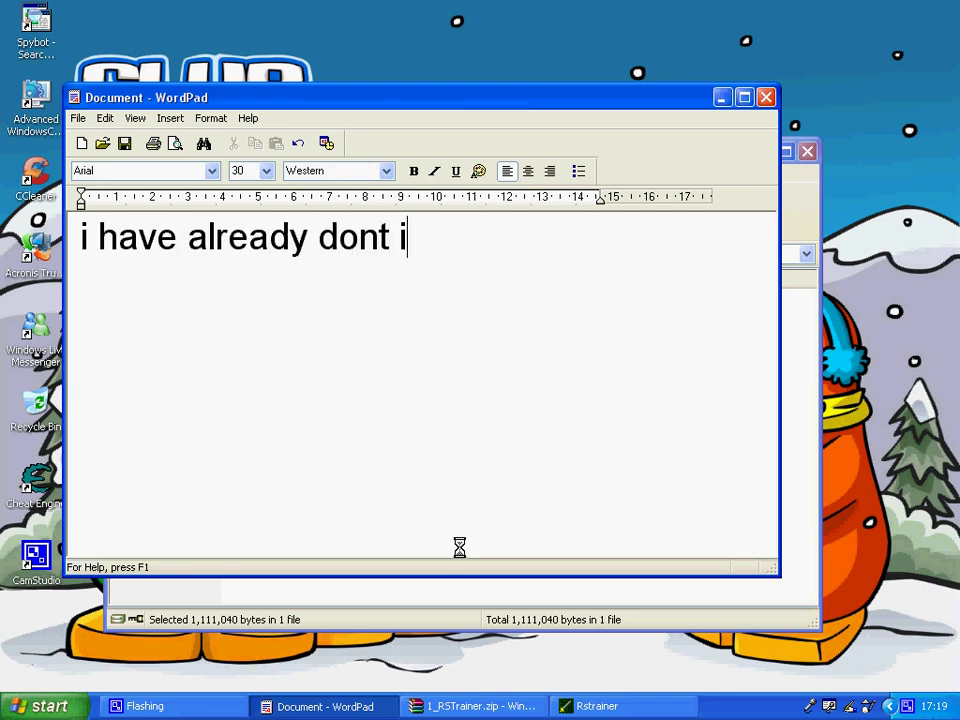
key("BackSpace")
type("e it")
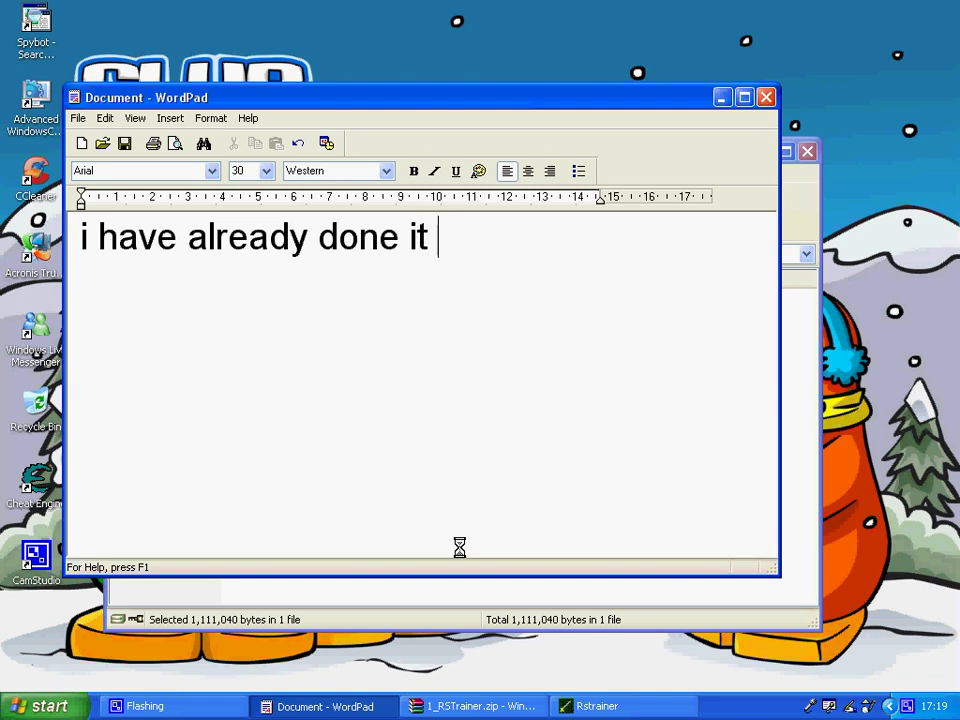
type(" so im no")
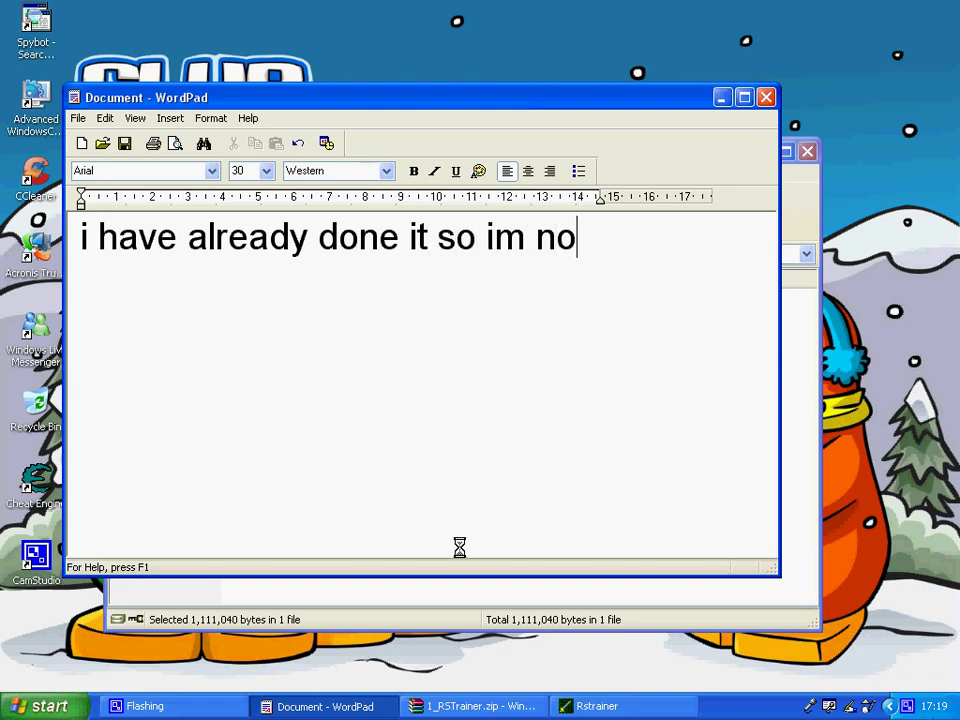
type("t going to")
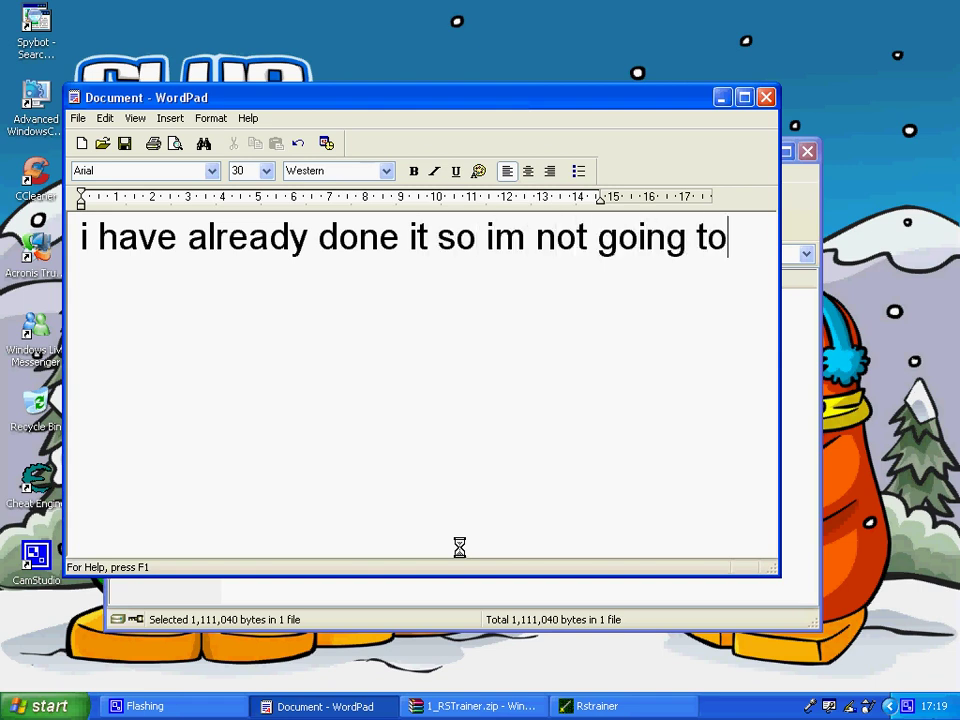
type(" put my user and pass u have to")
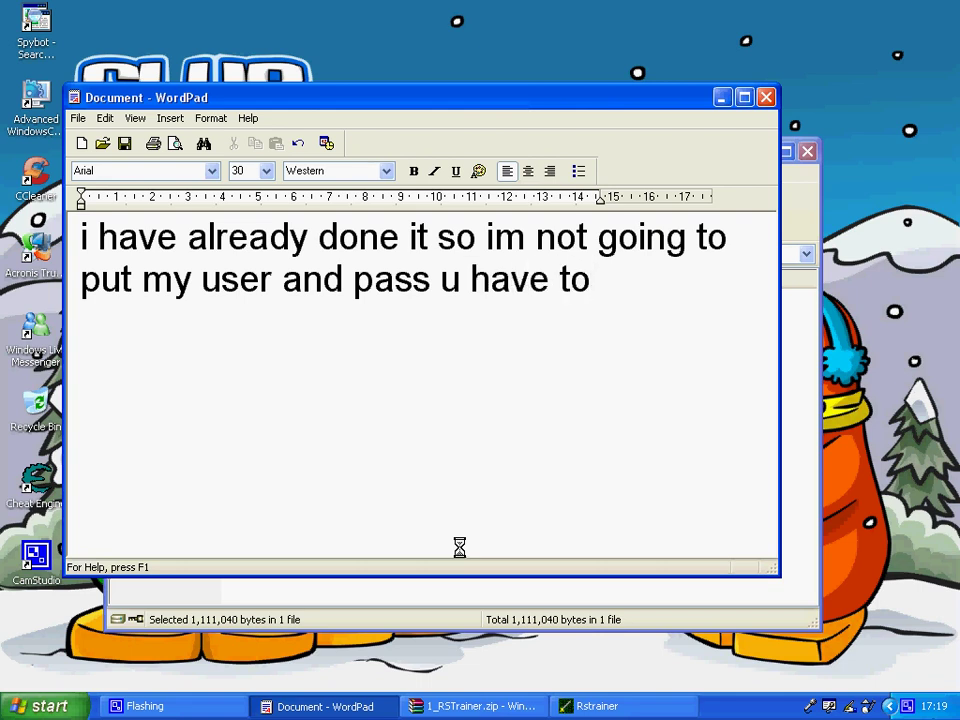
key("alt+Tab")
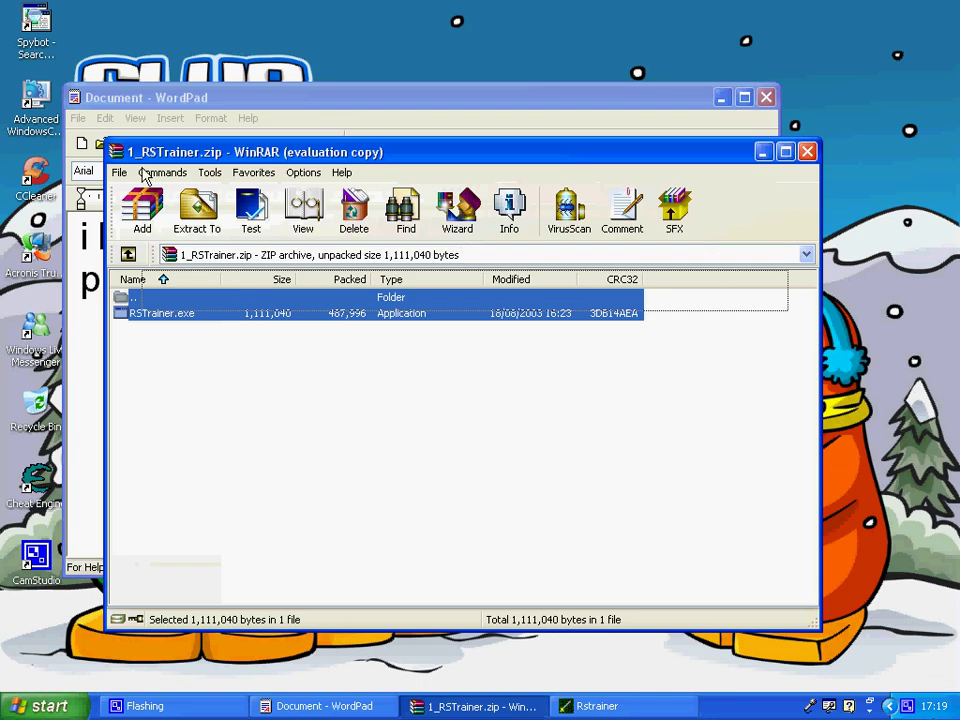
left_click(209, 441)
left_click(72, 342)
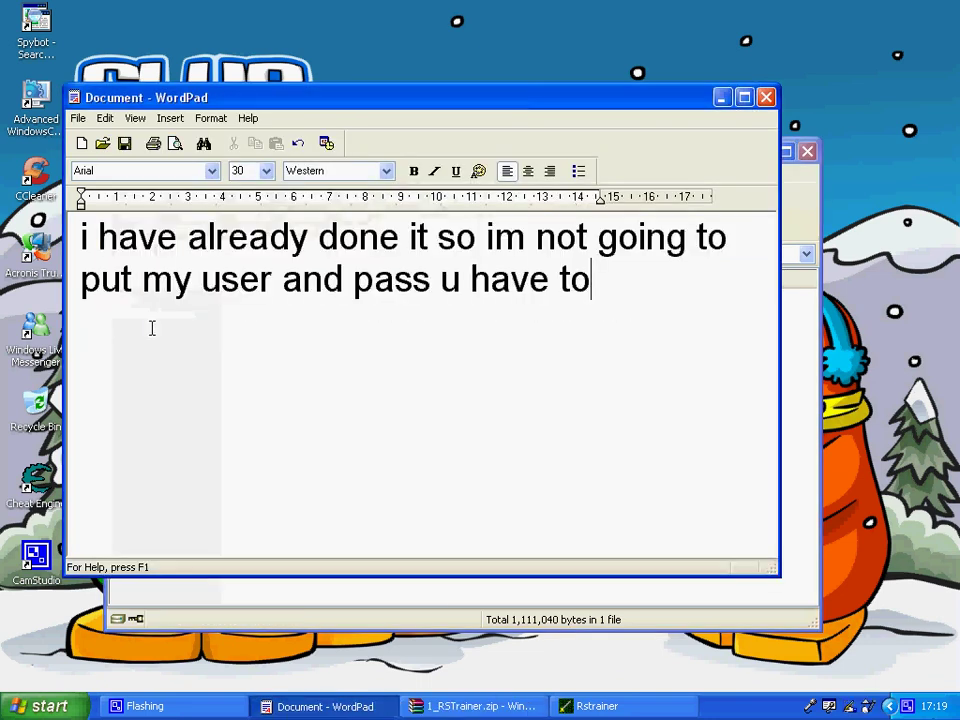
Clear the note in WordPad, minimized out of the way, and switch back to RuneScape Trainer.
left_click_drag(619, 313, 143, 213)
key("ctrl+a")
key("Delete")
left_click(721, 98)
left_click(597, 706)
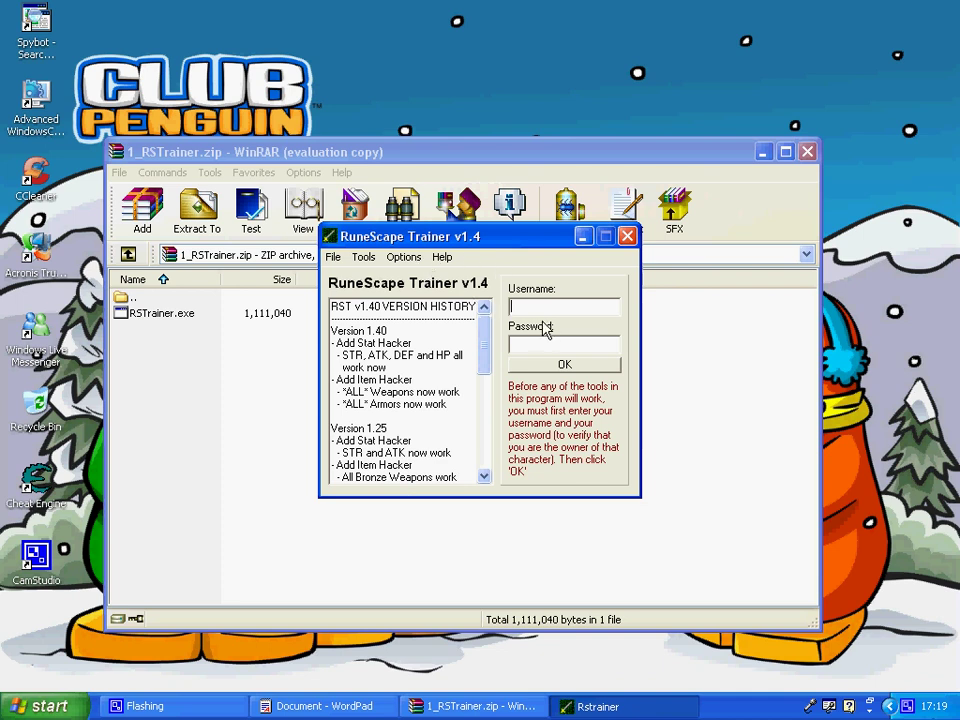
Open the Item Hacker tool and set the weapon to Rune 2 Hander with a quantity of 10.
left_click(363, 258)
left_click(377, 278)
left_click(410, 283)
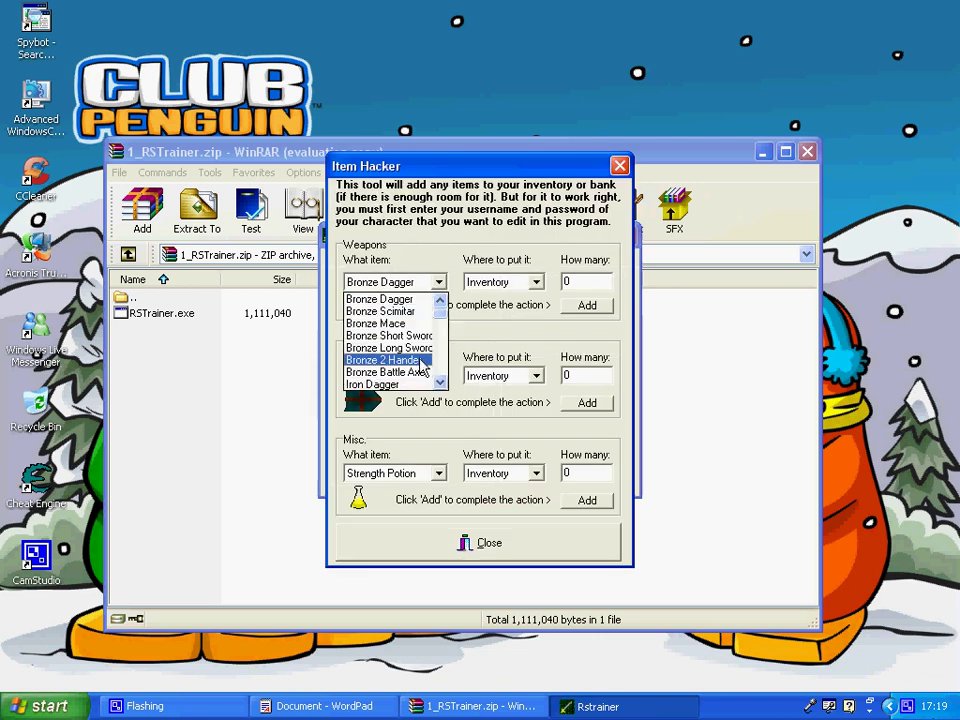
scroll(435, 378, "down", 12)
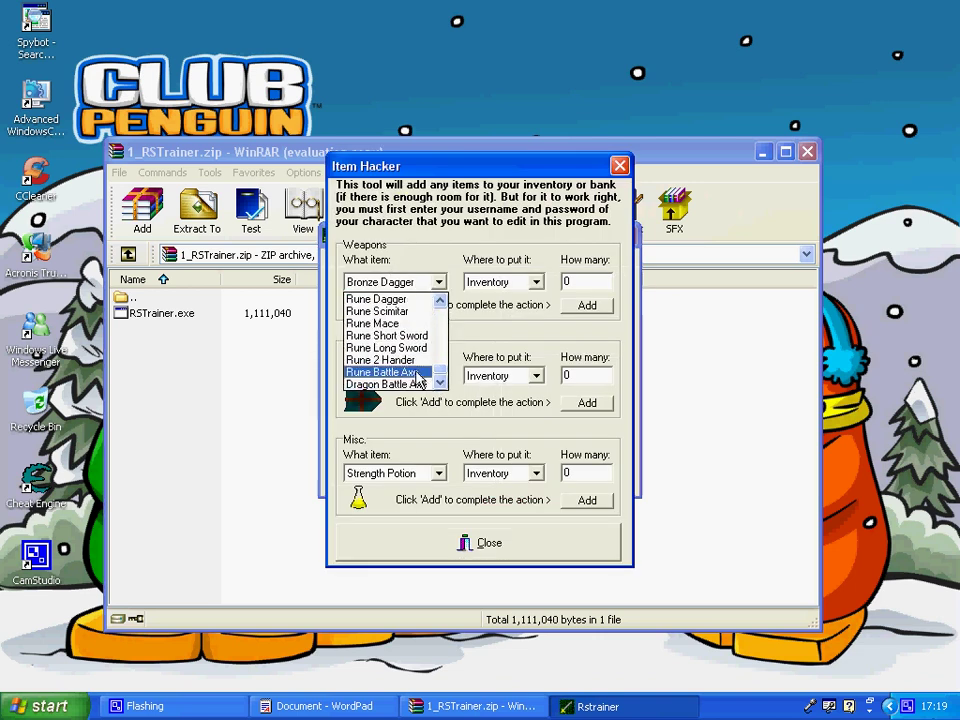
left_click(415, 359)
left_click(568, 281)
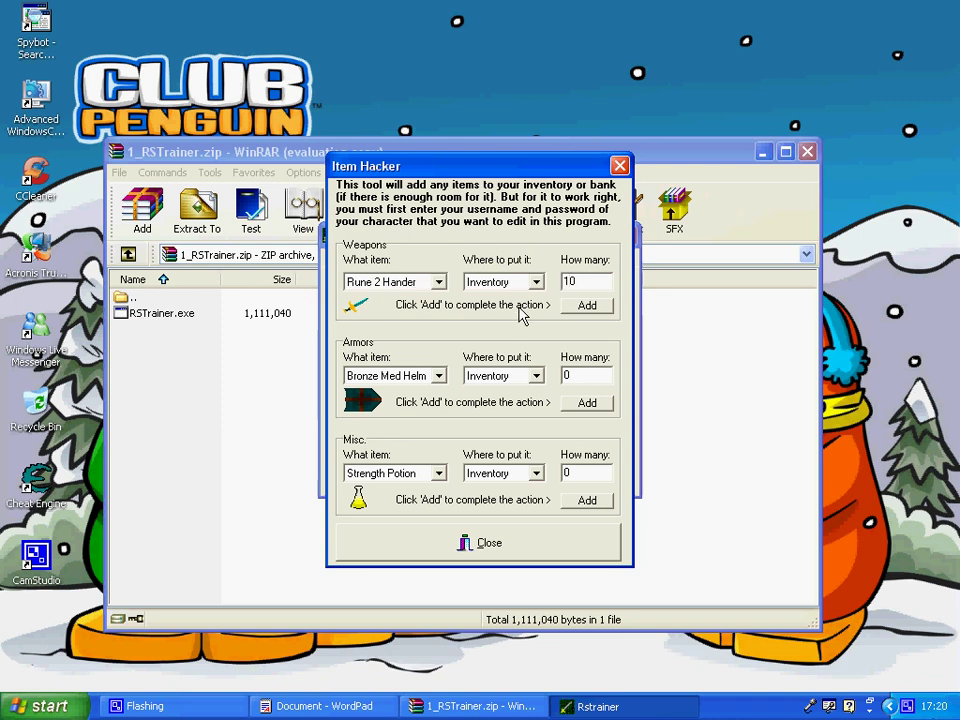
Set the weapon's destination to Bank and try to add it, dismissing the message.
left_click(531, 281)
left_click(540, 314)
left_click(587, 305)
left_click(479, 393)
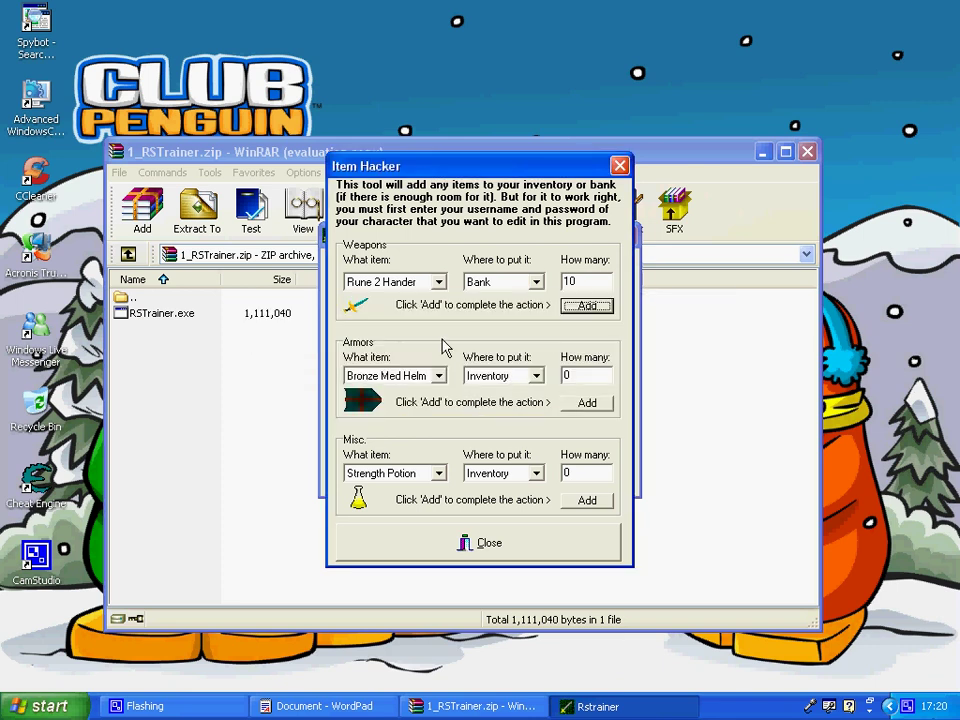
Choose Rune Kite Shield as the armor and Bank as its destination.
left_click(438, 376)
left_click(395, 477)
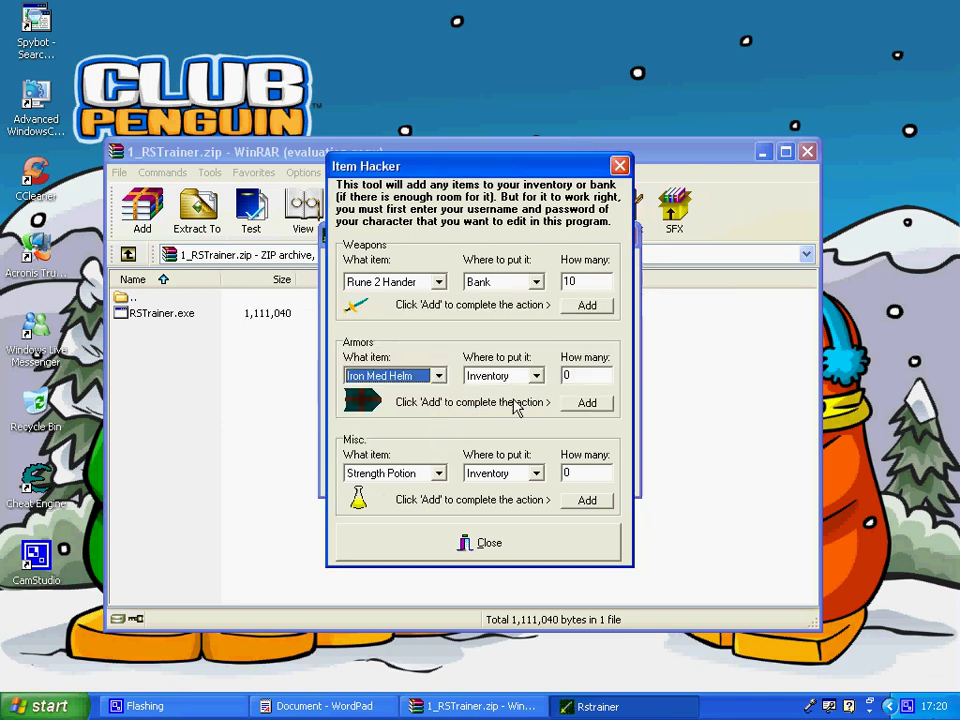
left_click(536, 376)
left_click(518, 404)
left_click(438, 376)
left_click_drag(446, 429, 436, 468)
left_click(433, 466)
Set the armor quantity to 20 and try to add it, dismissing the message.
left_click(580, 375)
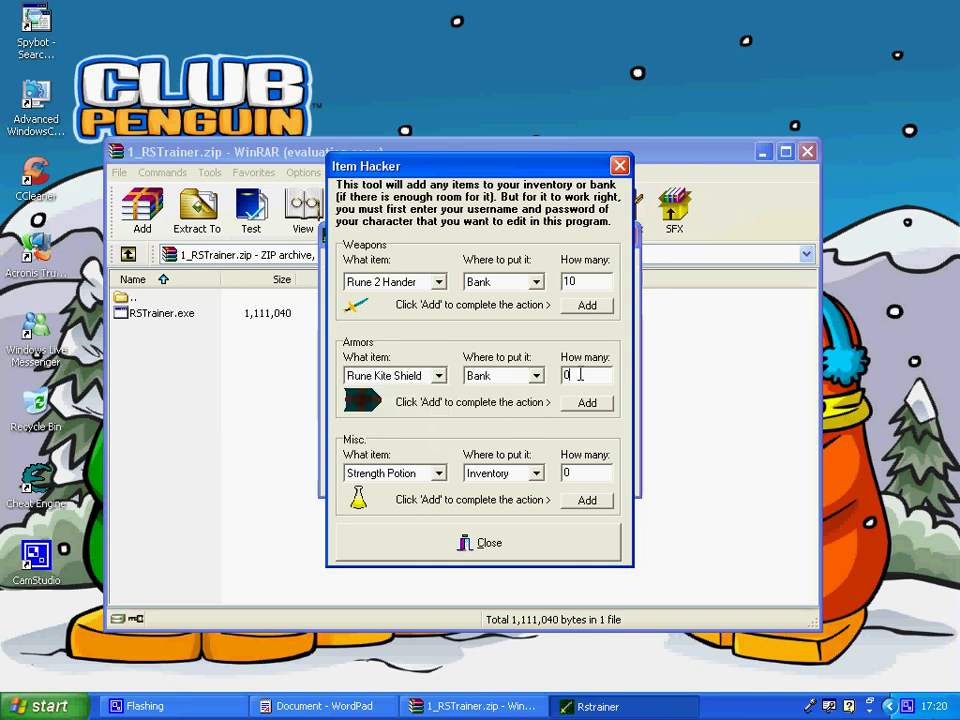
key("BackSpace")
type("9999")
key("BackSpace")
key("BackSpace")
key("BackSpace")
key("BackSpace")
type("10")
left_click(586, 404)
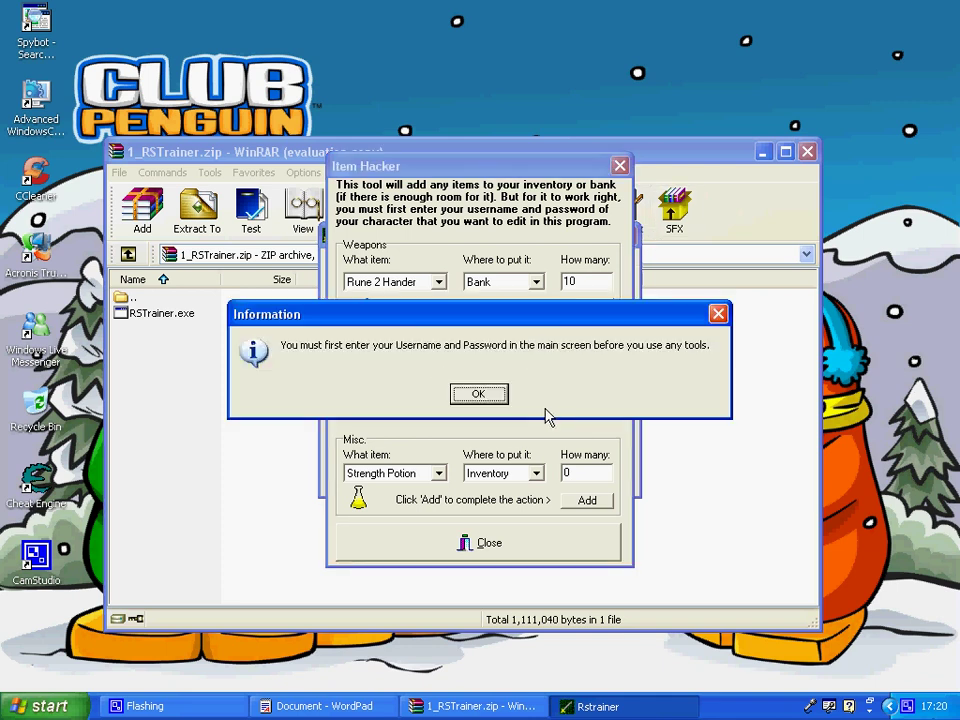
left_click(478, 393)
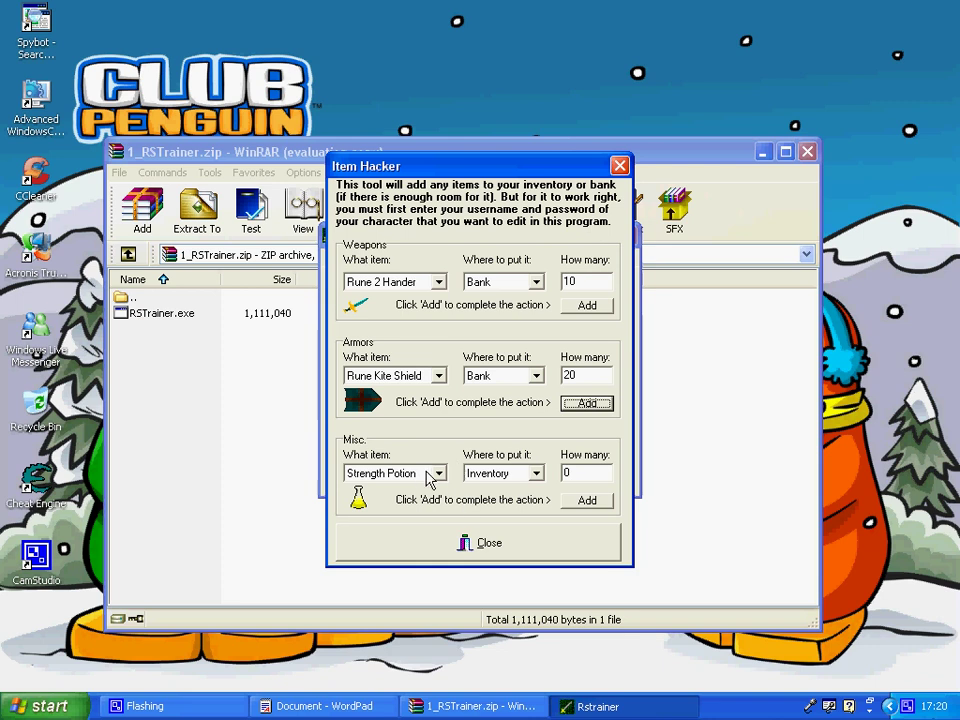
Set the Strength Potion's destination to Bank, try to add it, and close the Item Hacker tool.
left_click(474, 480)
left_click(491, 508)
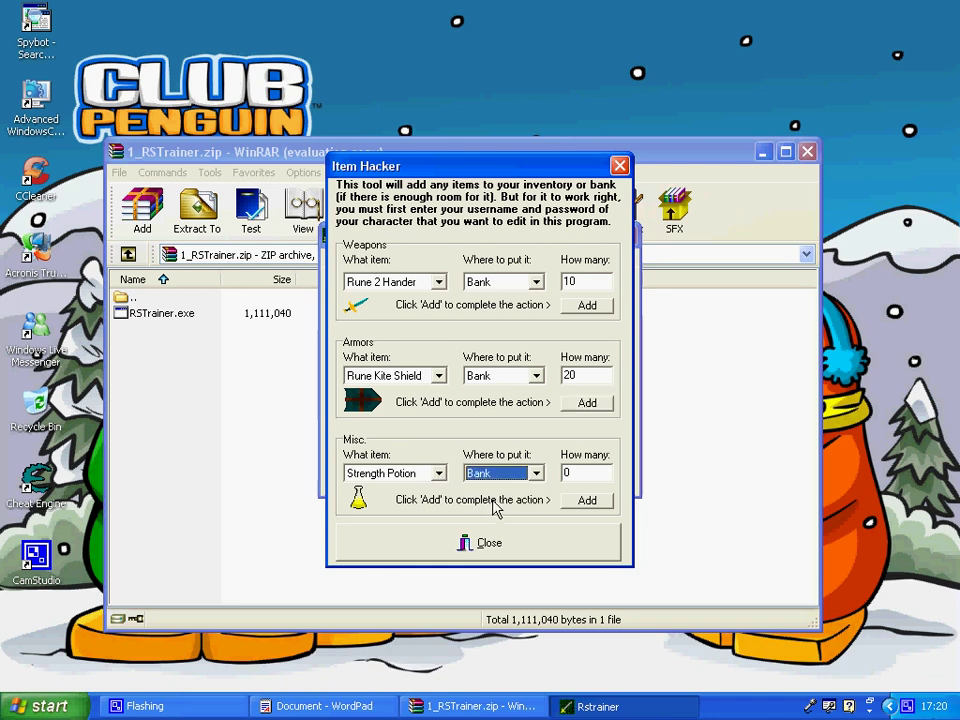
double_click(594, 472)
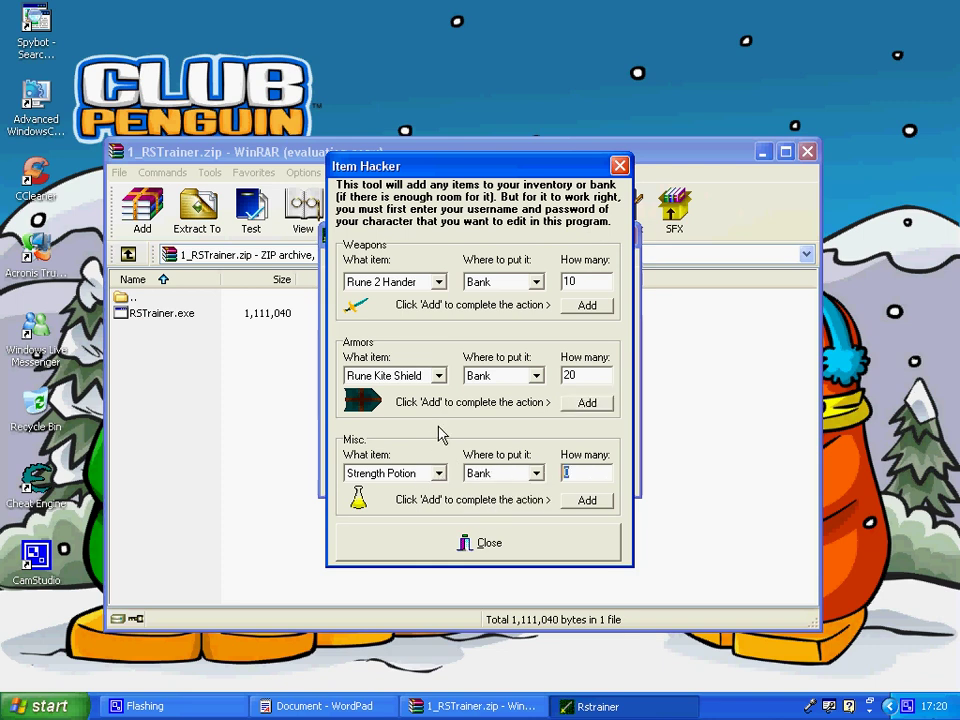
left_click(582, 502)
left_click(478, 394)
left_click(489, 545)
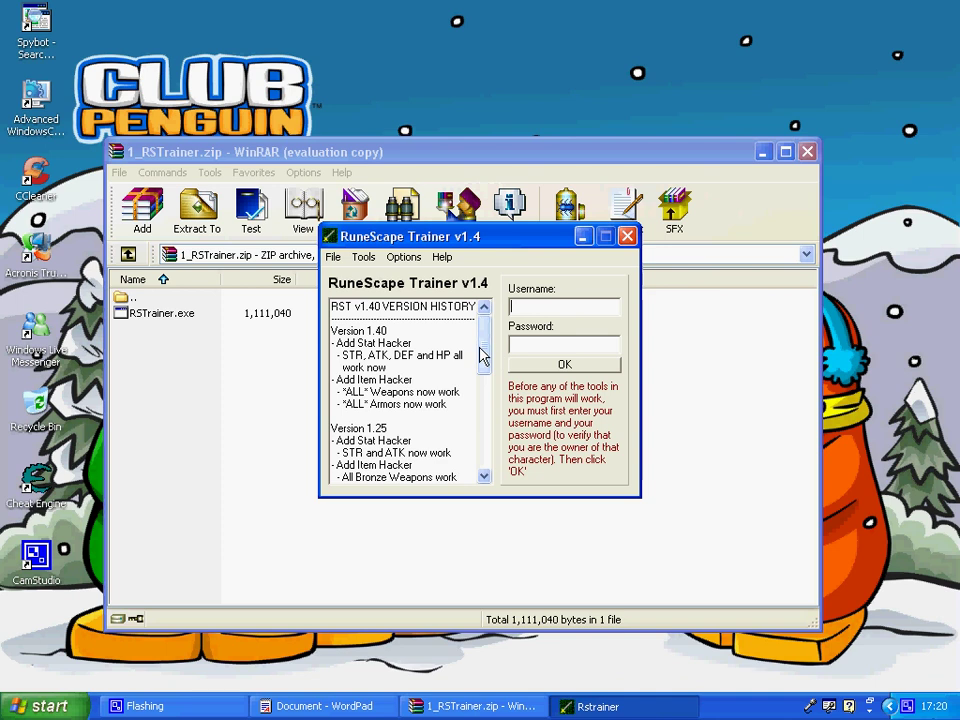
mouse_move(487, 330)
left_mouse_down()
mouse_move(433, 465)
mouse_move(493, 327)
left_mouse_up()
left_click(515, 312)
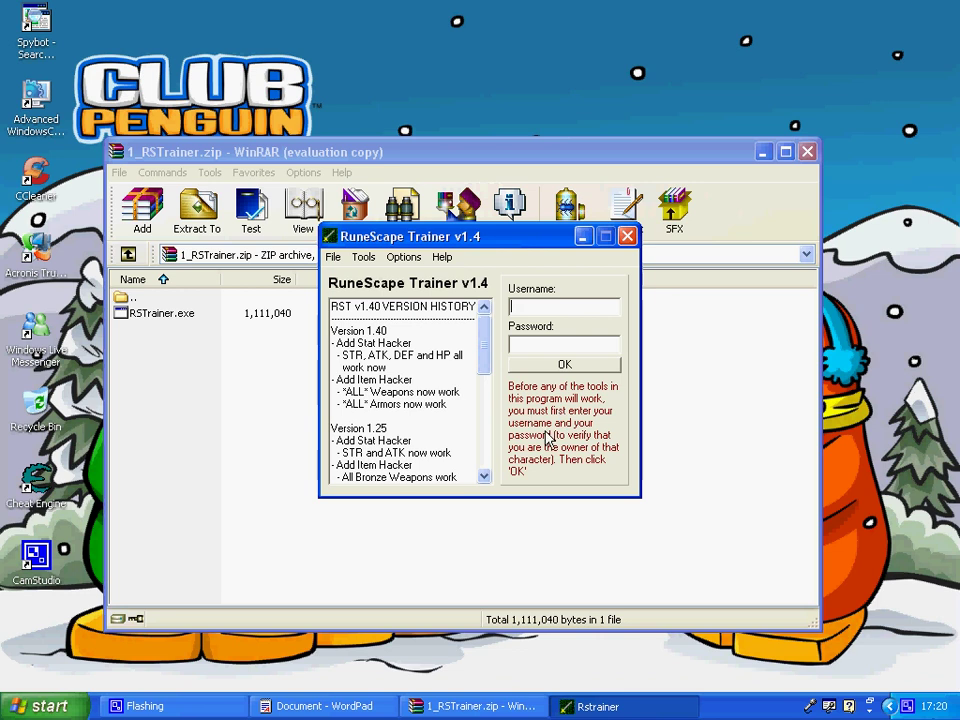
left_click(363, 258)
left_click(378, 288)
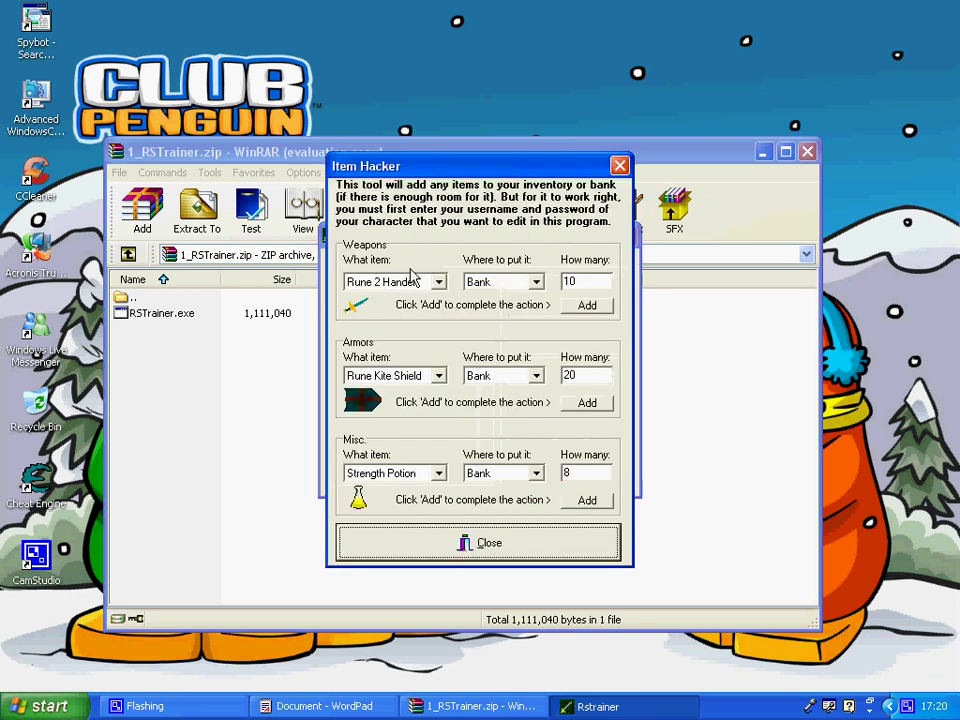
left_click(620, 165)
Open the Stat Hacker tool and set STR, ATK, DEF and HP to 50 each.
left_click(363, 257)
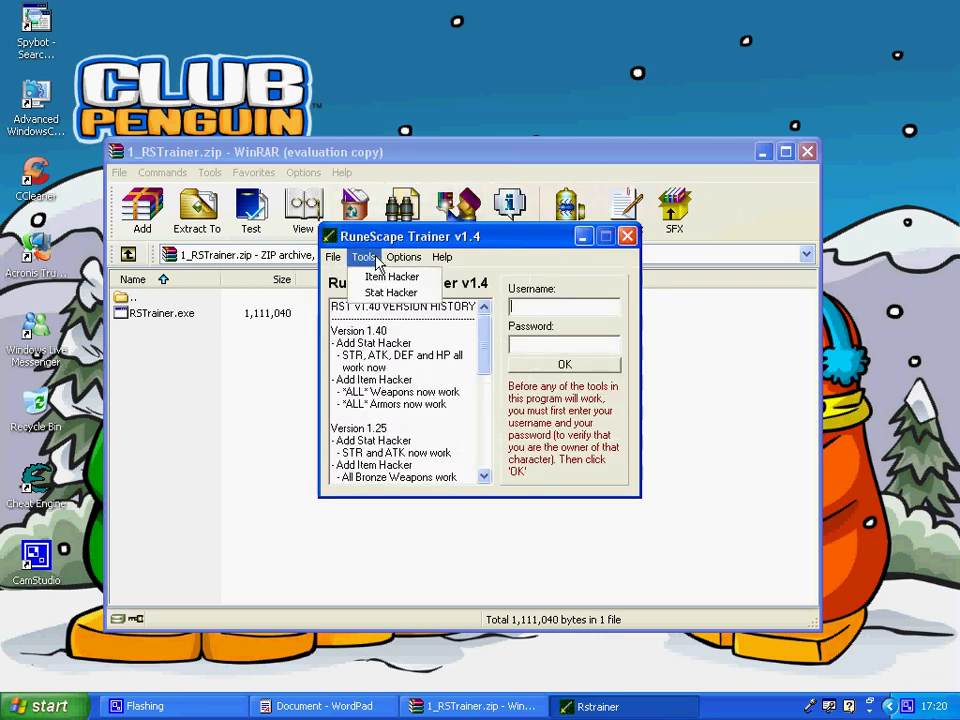
left_click(372, 292)
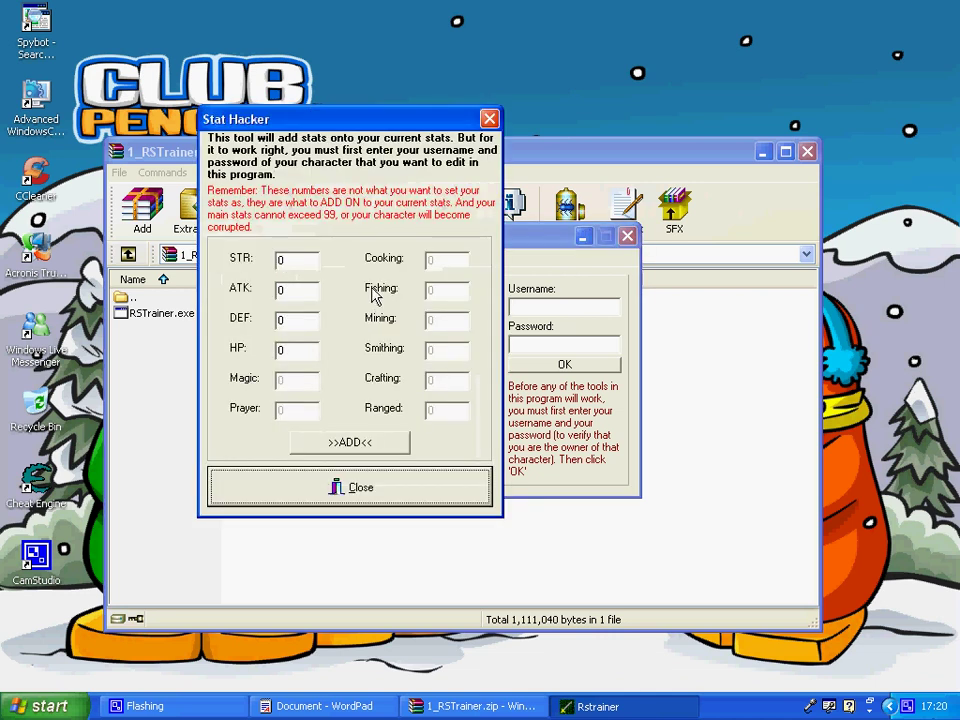
left_click_drag(392, 124, 442, 132)
left_click_drag(348, 268, 261, 283)
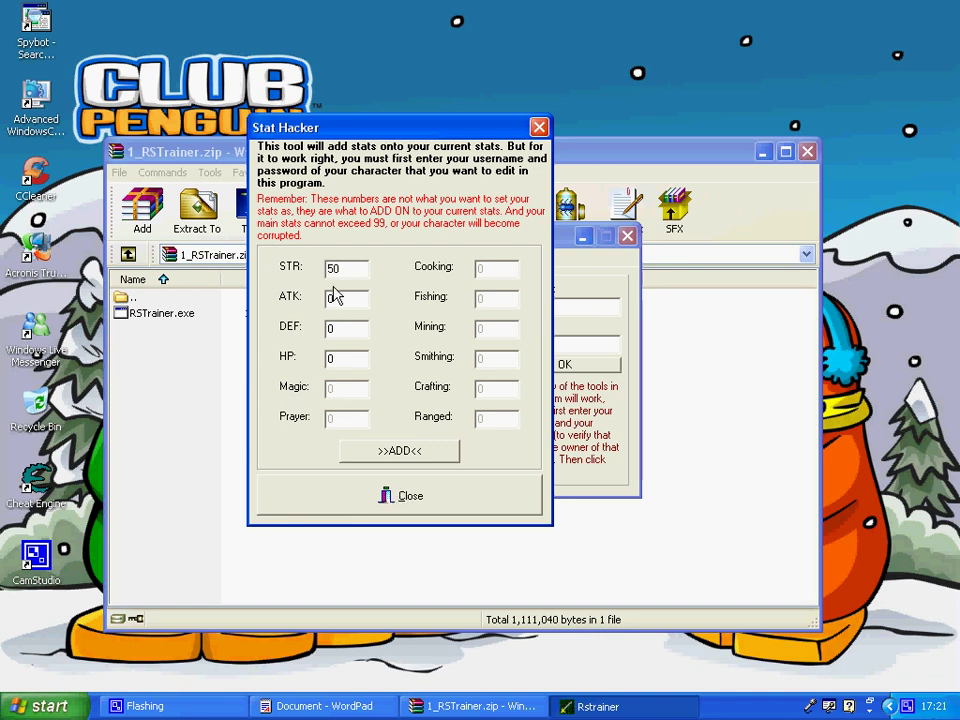
type("5")
type("5")
type("50")
Try to add the entered stats, dismiss the message, and close the Stat Hacker tool.
left_click(388, 450)
left_click(484, 396)
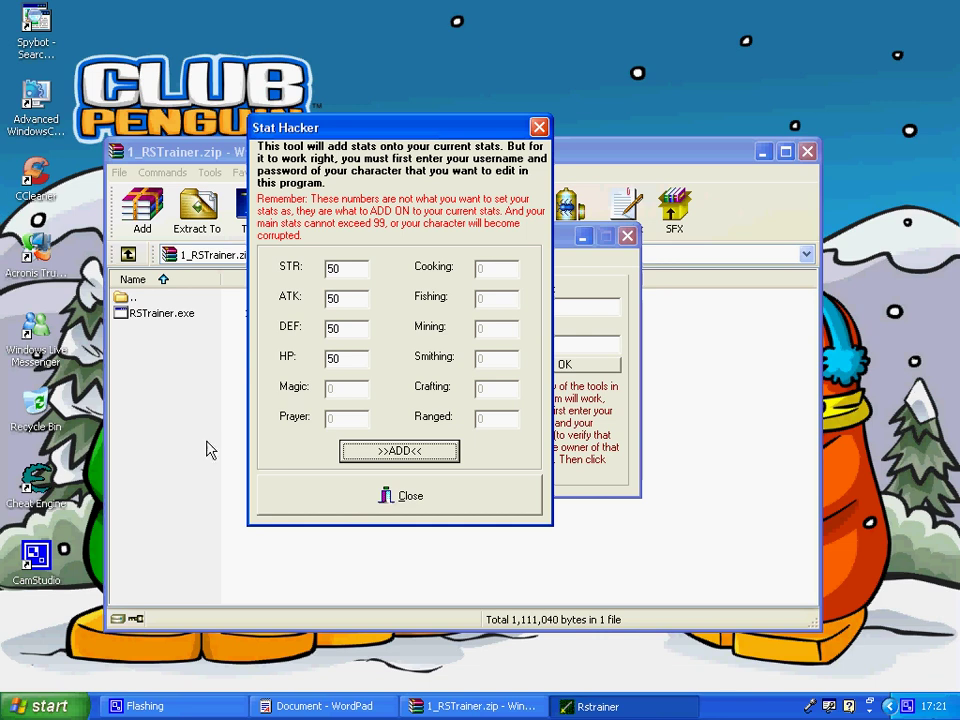
left_click(375, 495)
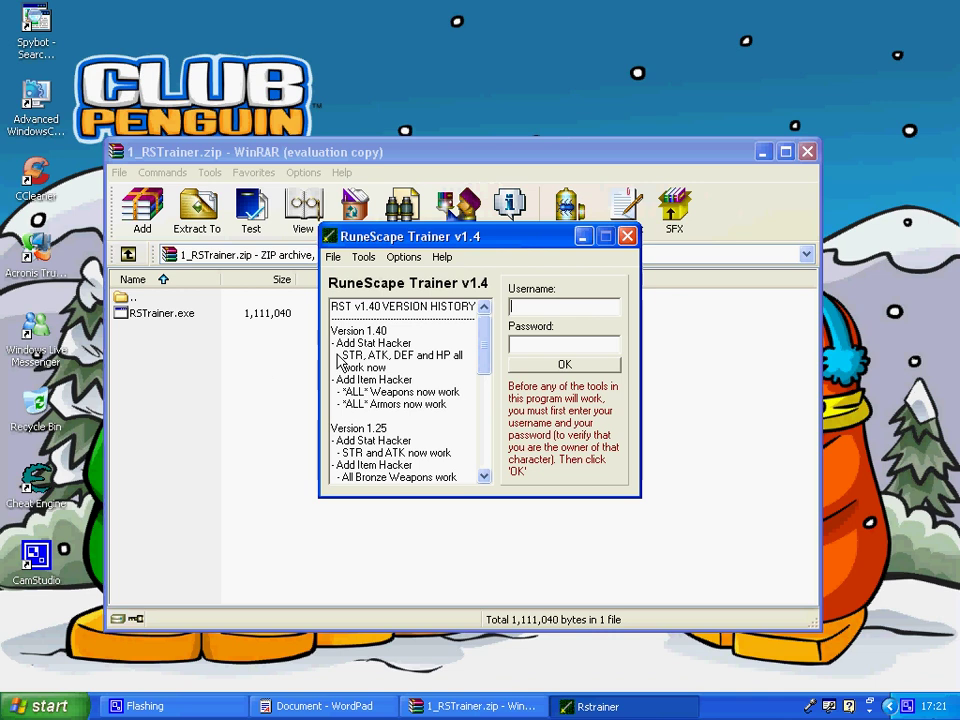
View the trainer's help information and close it.
left_click(442, 257)
left_click(452, 275)
left_click(422, 481)
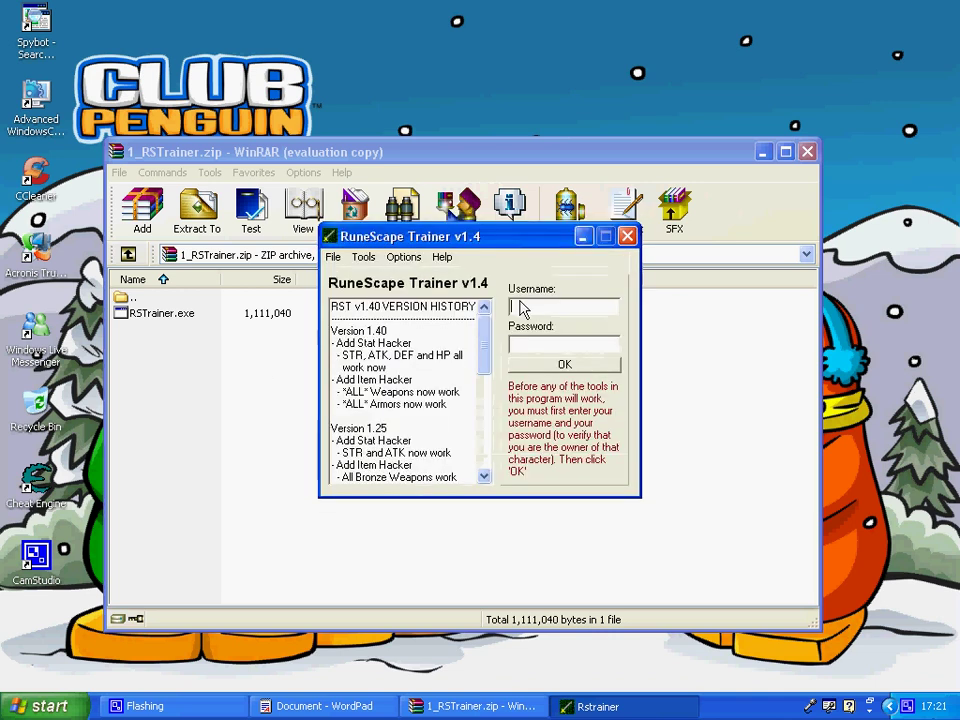
Close RuneScape Trainer and the WinRAR archive, and switch to the WordPad document.
left_click(627, 237)
left_click(807, 152)
left_click(320, 706)
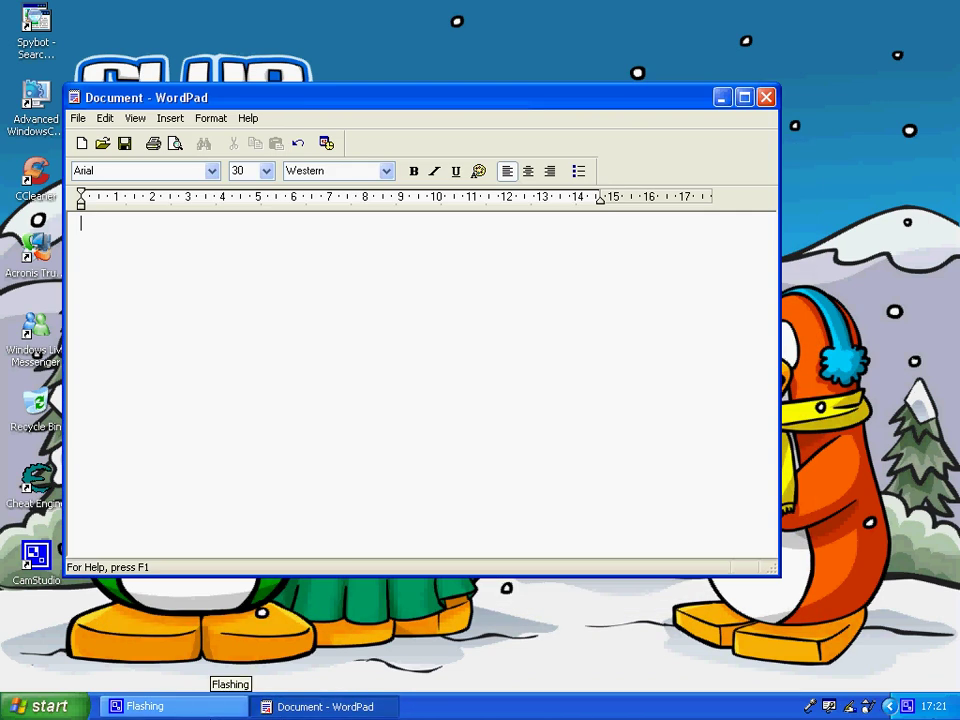
type("kl e")
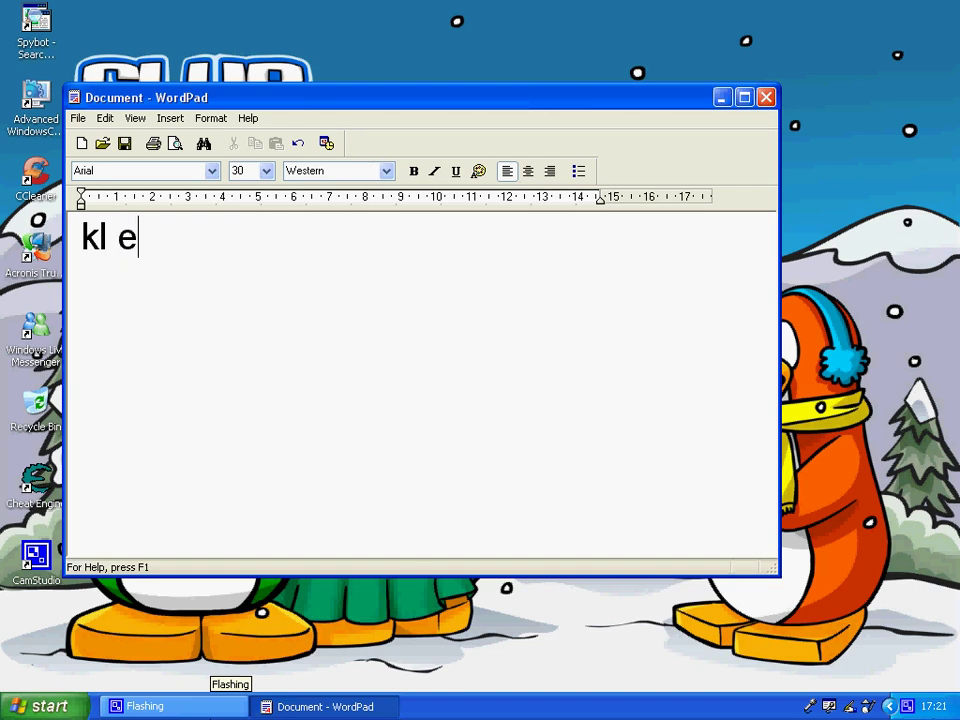
key("BackSpace")
key("BackSpace")
key("BackSpace")
key("BackSpace")
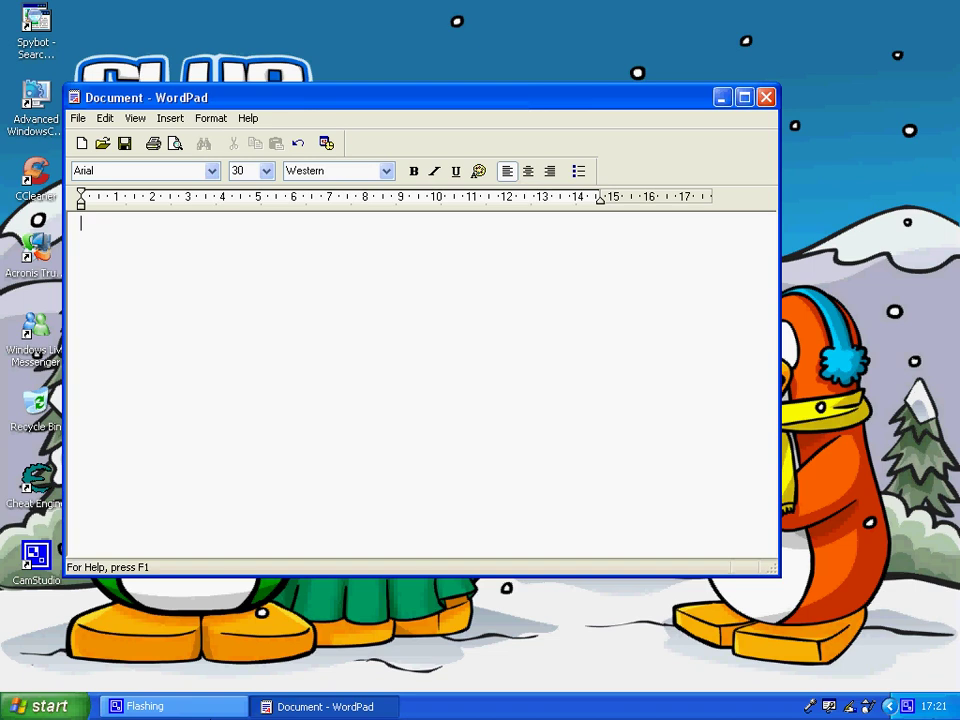
Write the farewell note "bye bye for no" in the empty document and erase it.
type("bye ")
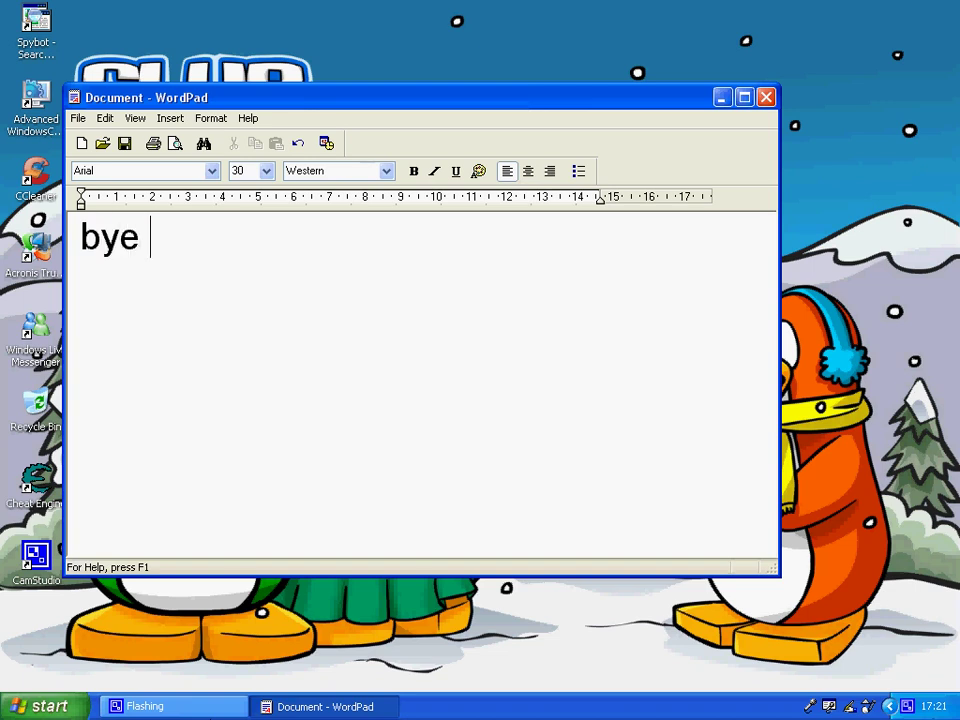
type("bye for no")
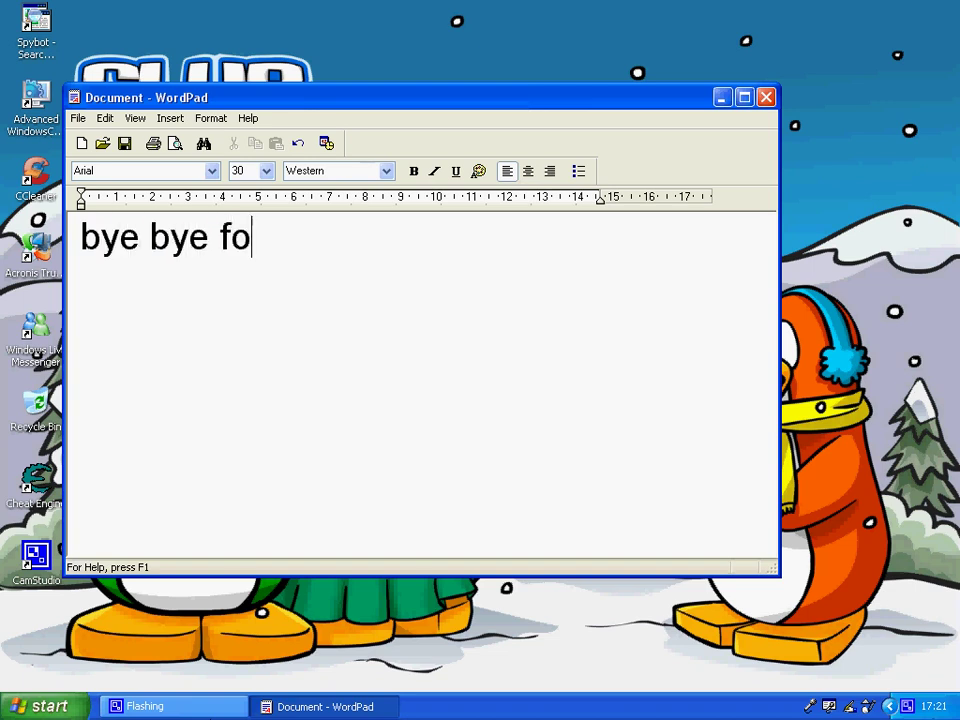
key("BackSpace")
key("BackSpace")
key("BackSpace")
key("BackSpace")
key("BackSpace")
key("BackSpace")
key("BackSpace")
key("BackSpace")
key("BackSpace")
key("BackSpace")
key("BackSpace")
key("BackSpace")
key("BackSpace")
key("BackSpace")
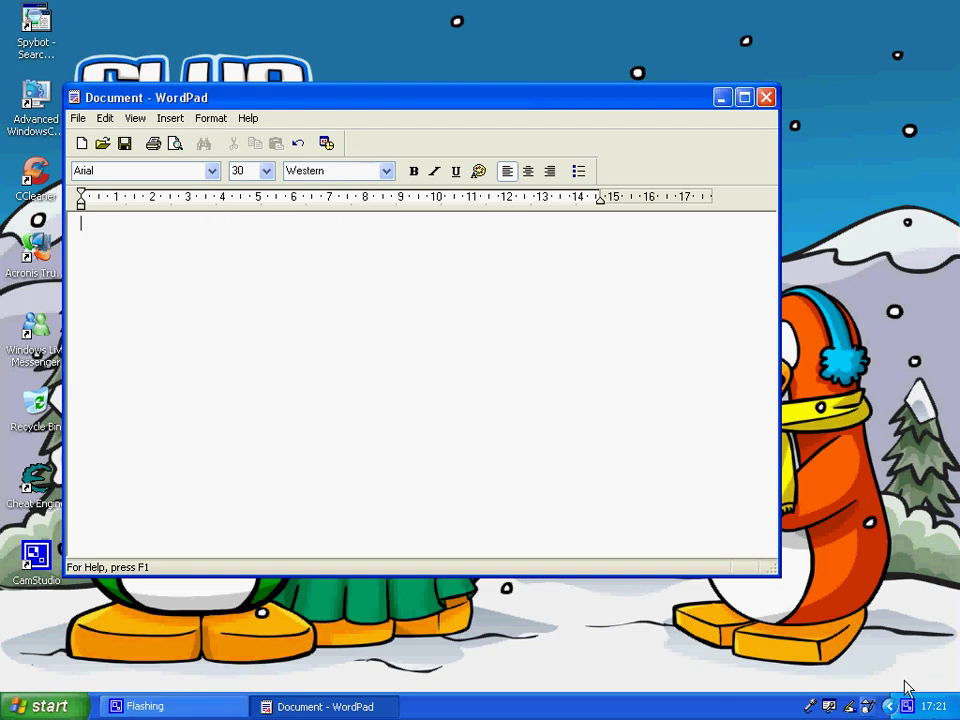